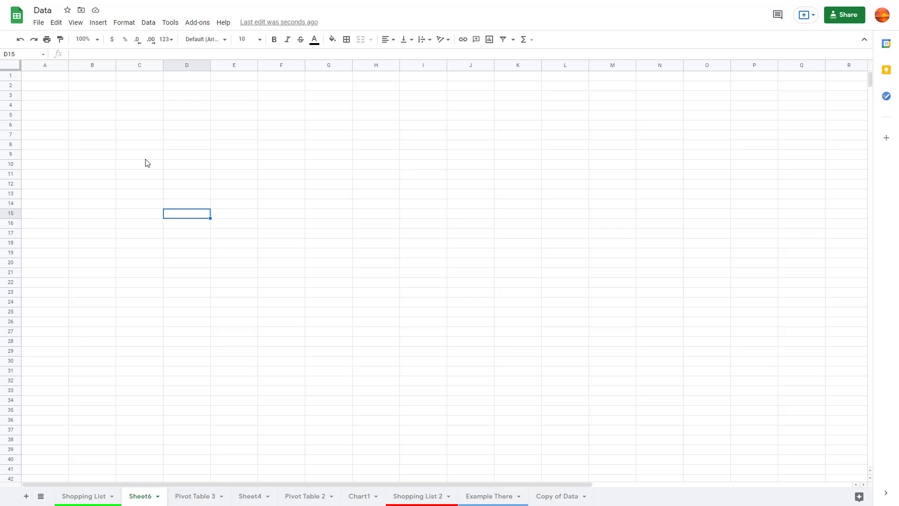
Select cell D7 and open the Insert menu to start a new drawing.
click(169, 139)
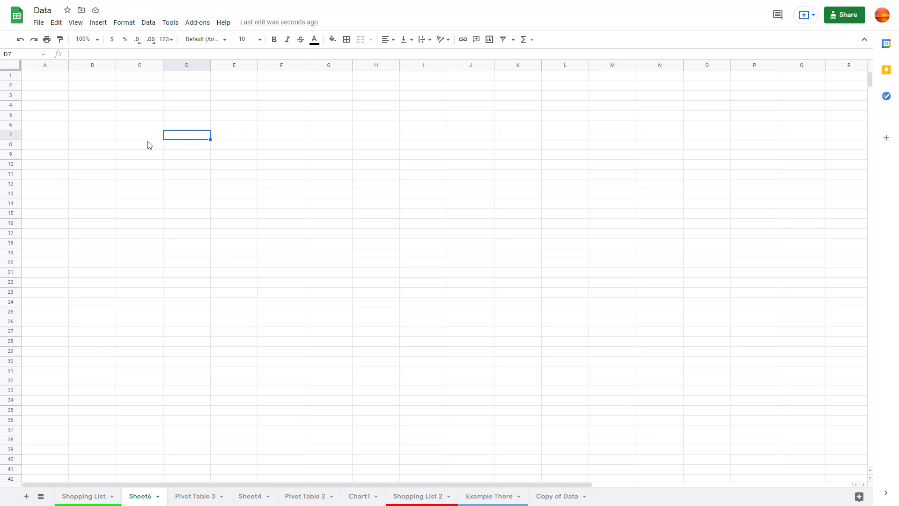
click(99, 22)
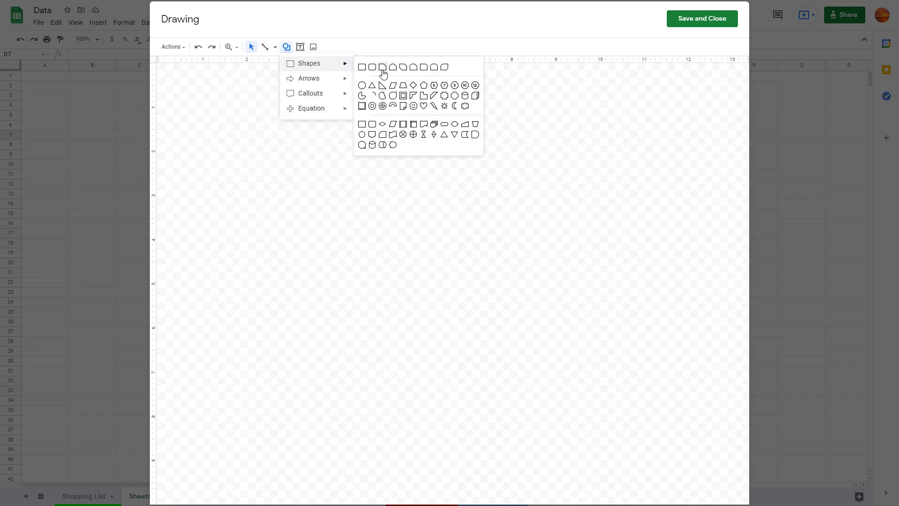
Draw a Frame shape on the canvas and fill it light green.
click(404, 94)
drag(307, 182, 458, 307)
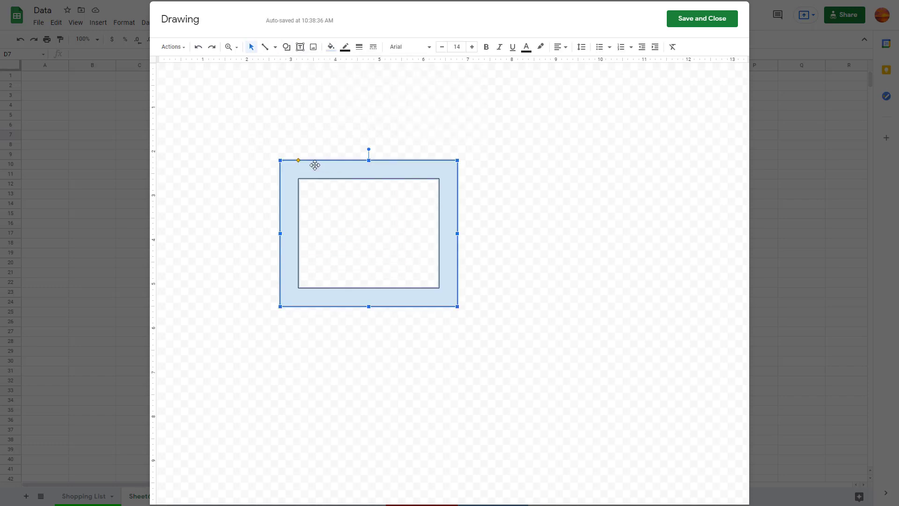
drag(310, 160, 368, 162)
click(331, 46)
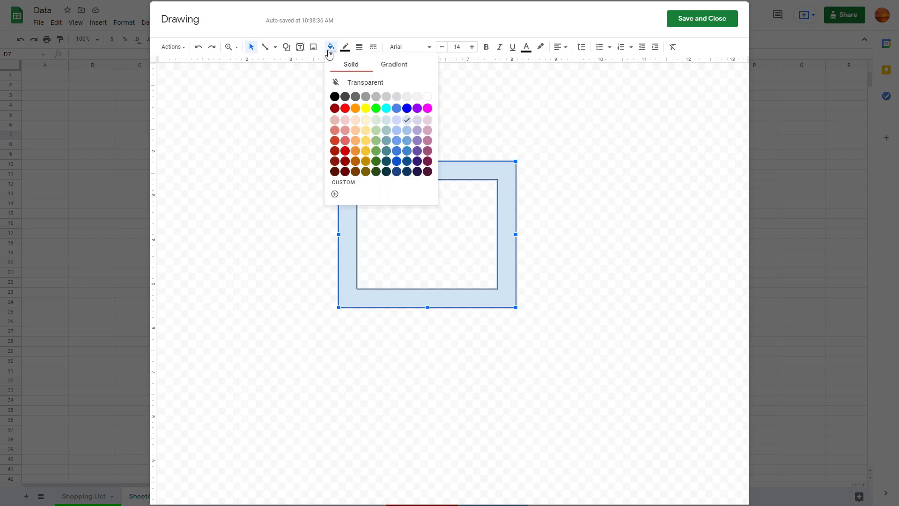
click(376, 120)
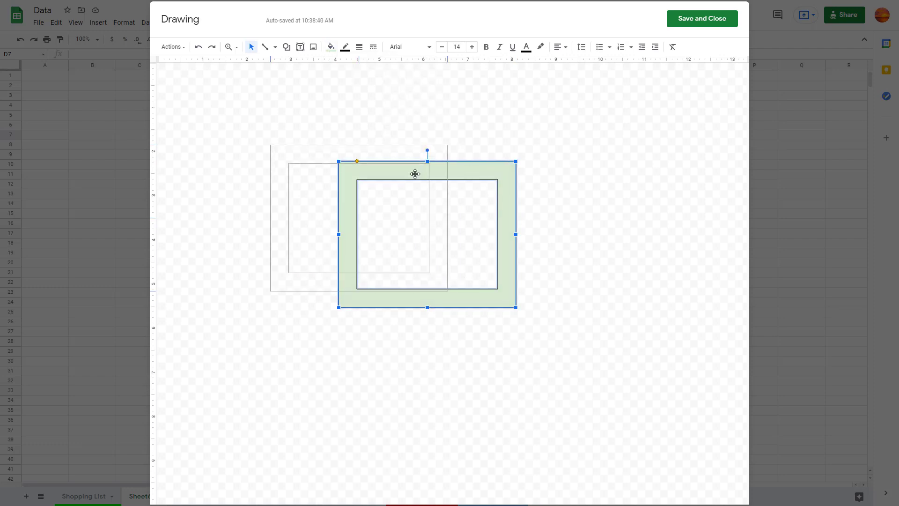
drag(492, 180, 422, 178)
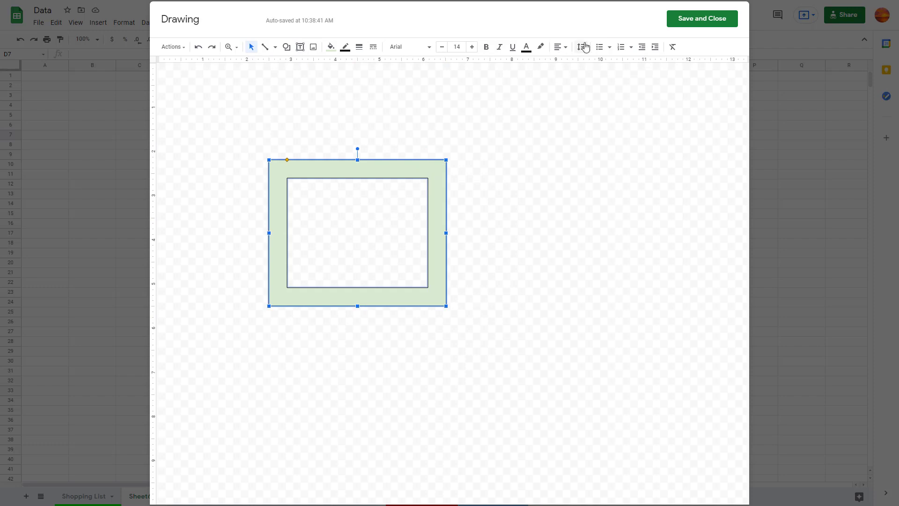
Thicken the frame's outline, shrink its inner opening, and tilt it slightly clockwise.
click(359, 46)
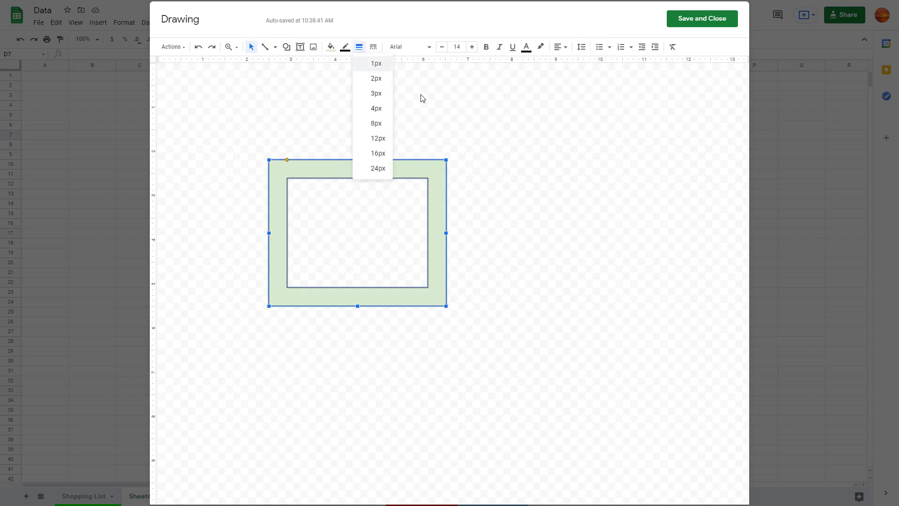
click(377, 92)
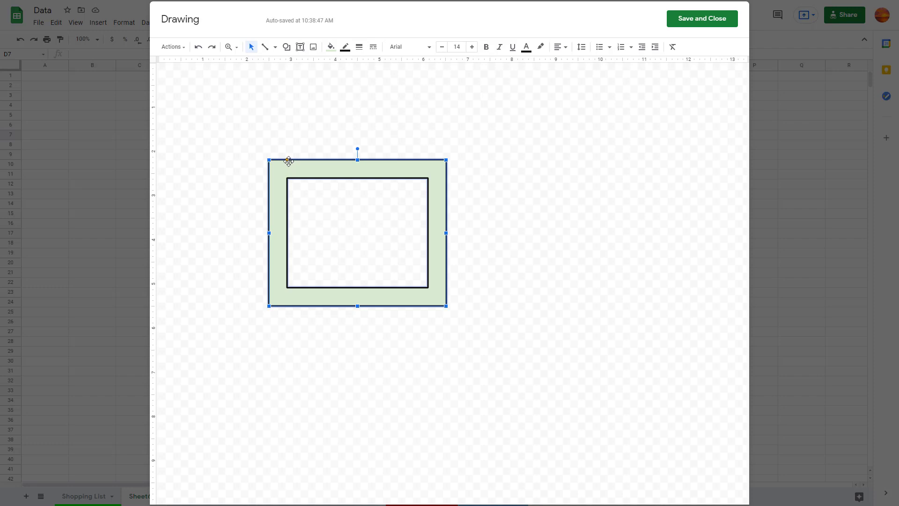
drag(290, 159, 316, 159)
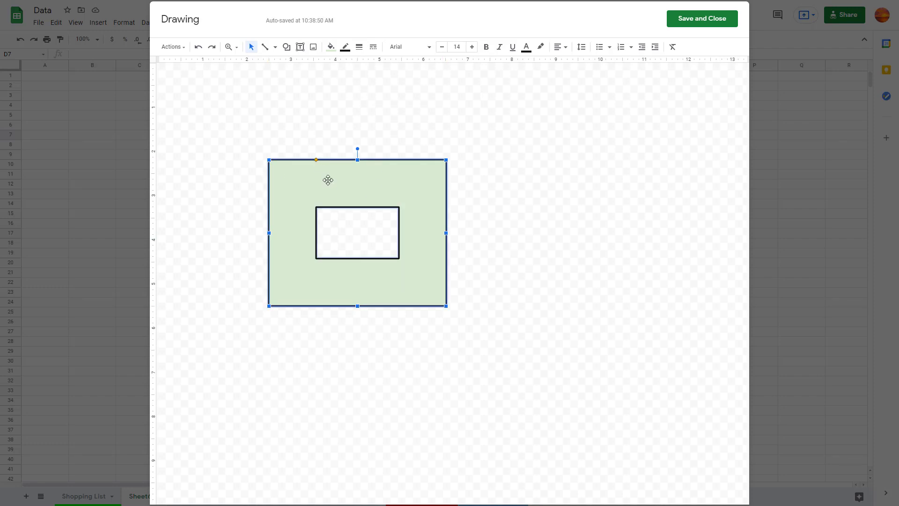
drag(359, 148, 393, 155)
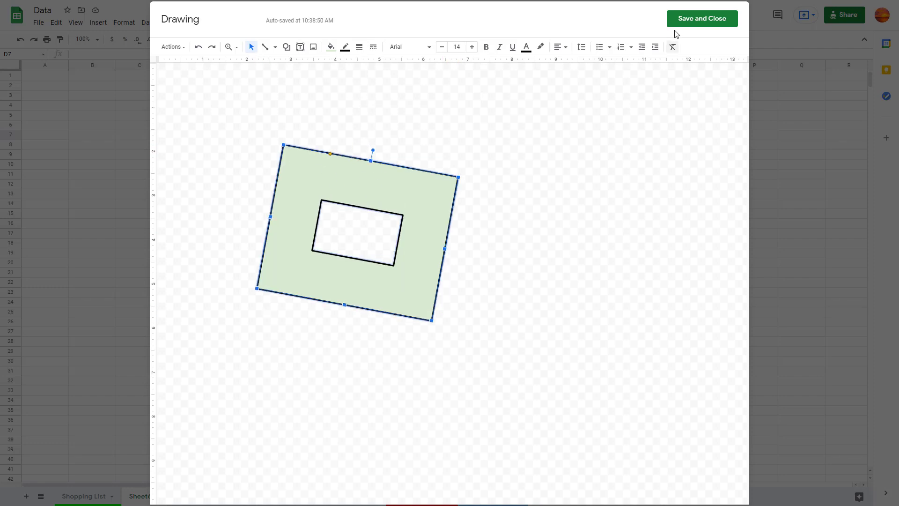
Save and close the frame drawing, then drag it lower and right on the sheet.
click(702, 19)
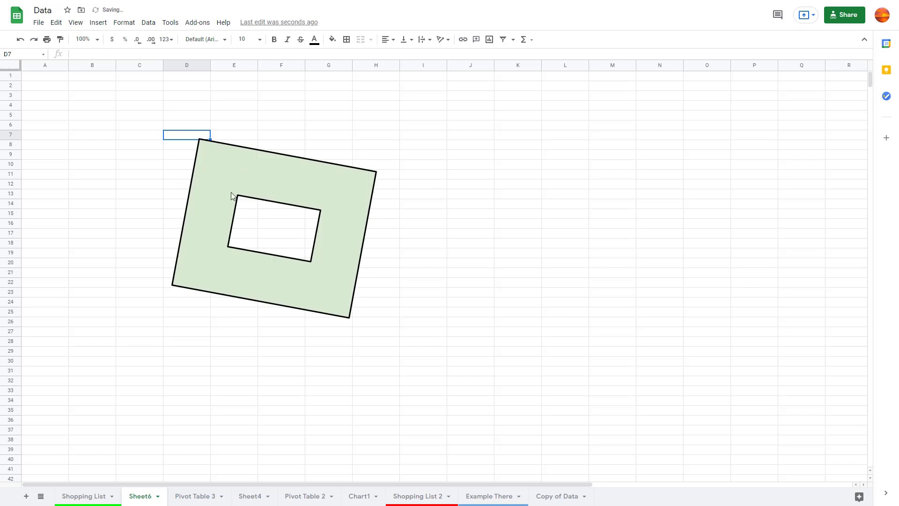
click(231, 194)
drag(346, 214, 413, 218)
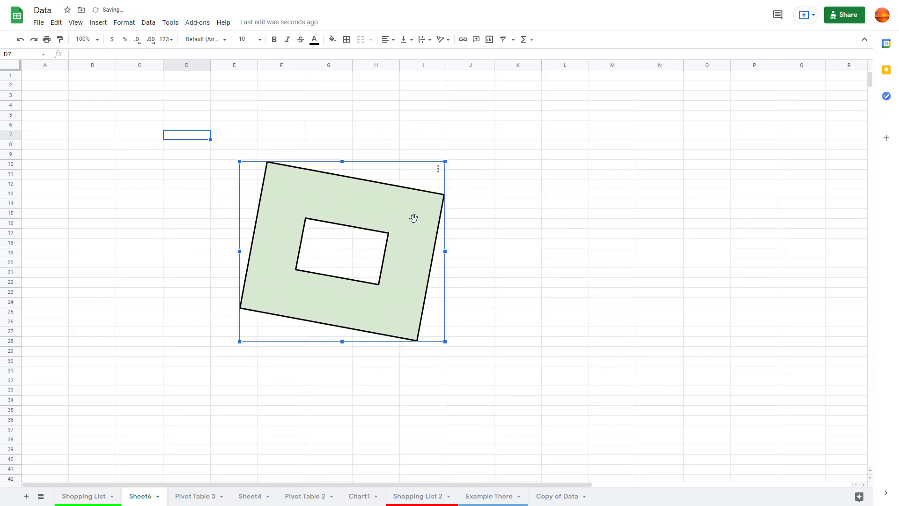
click(438, 168)
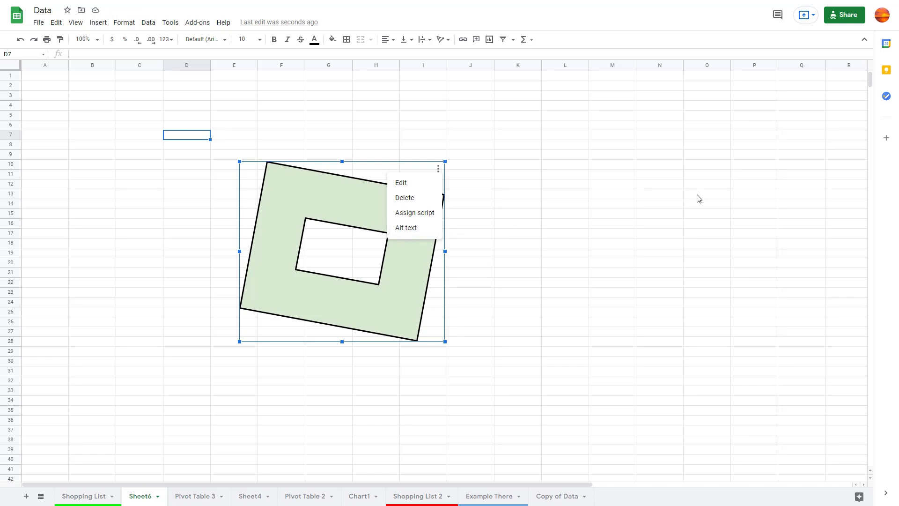
click(568, 207)
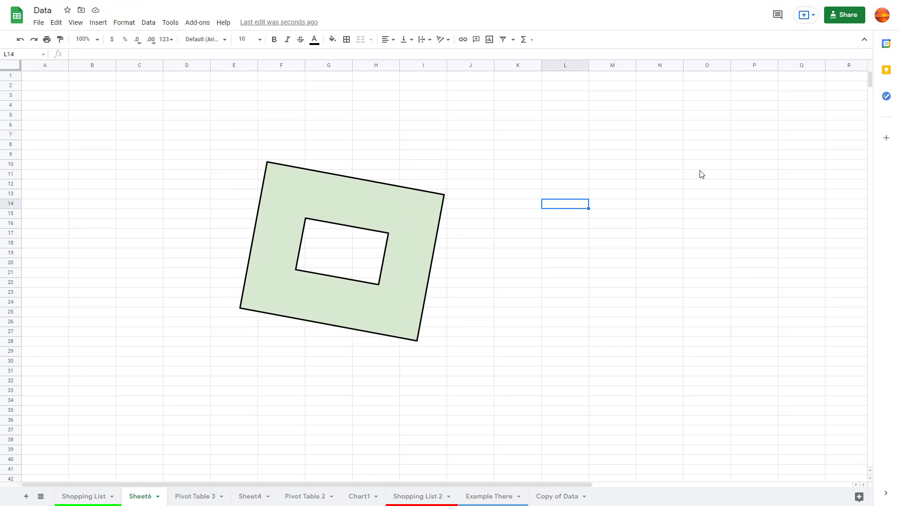